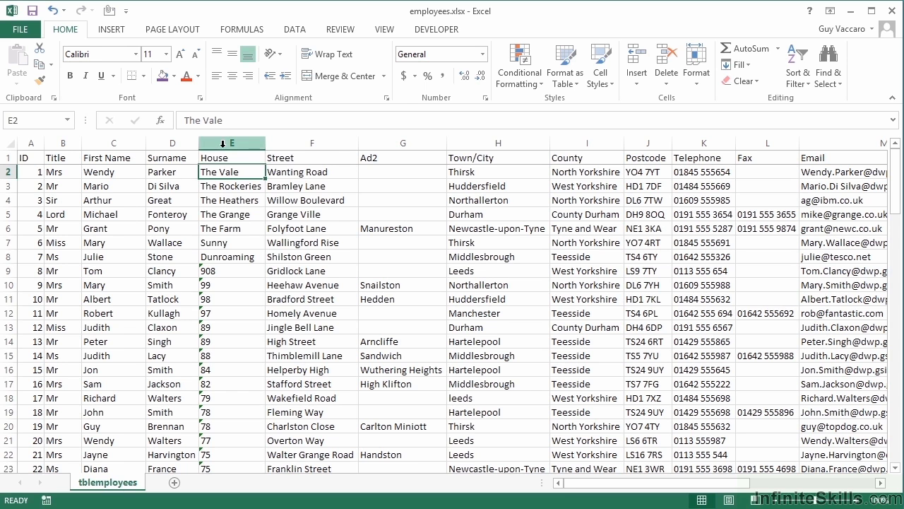
- Insert a blank column E before House and widen it
{"action": "right_click", "coordinate": [223, 150]}
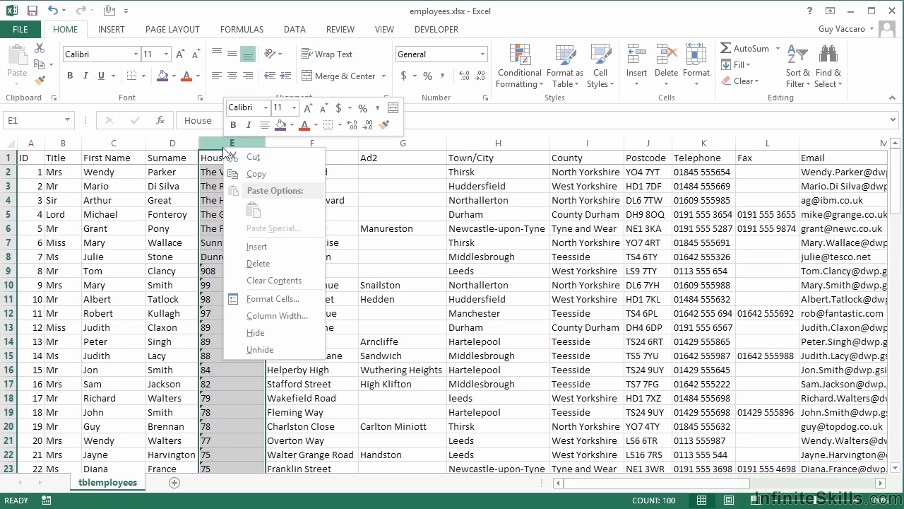
{"action": "left_click", "coordinate": [266, 247]}
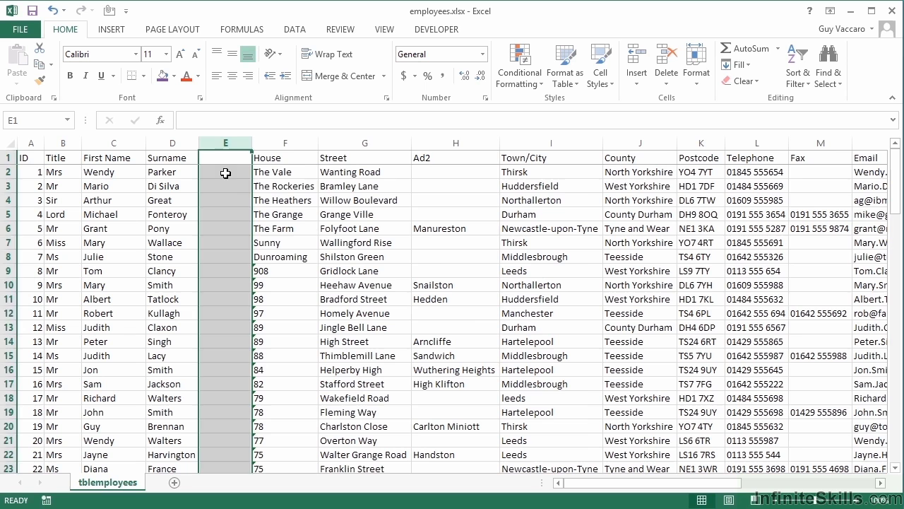
{"action": "left_click", "coordinate": [224, 172]}
{"action": "left_click_drag", "start_coordinate": [249, 146], "coordinate": [313, 145]}
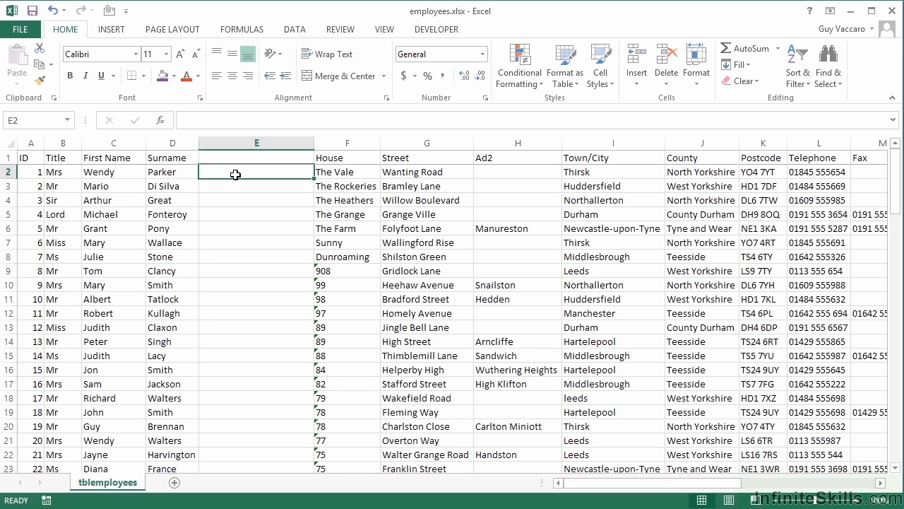
- Enter the example 'W Parker' in E2 and Flash Fill column E from it
{"action": "type", "text": "W Parker"}
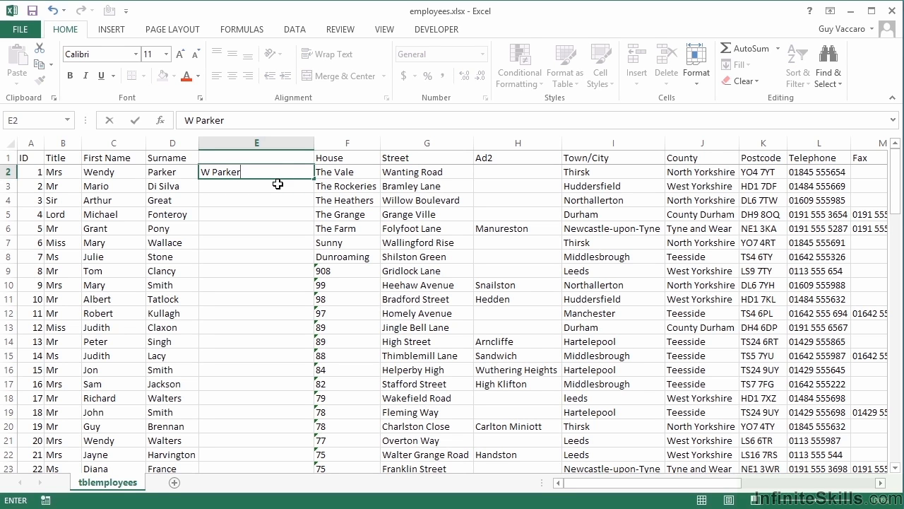
{"action": "key", "text": "ctrl+Return"}
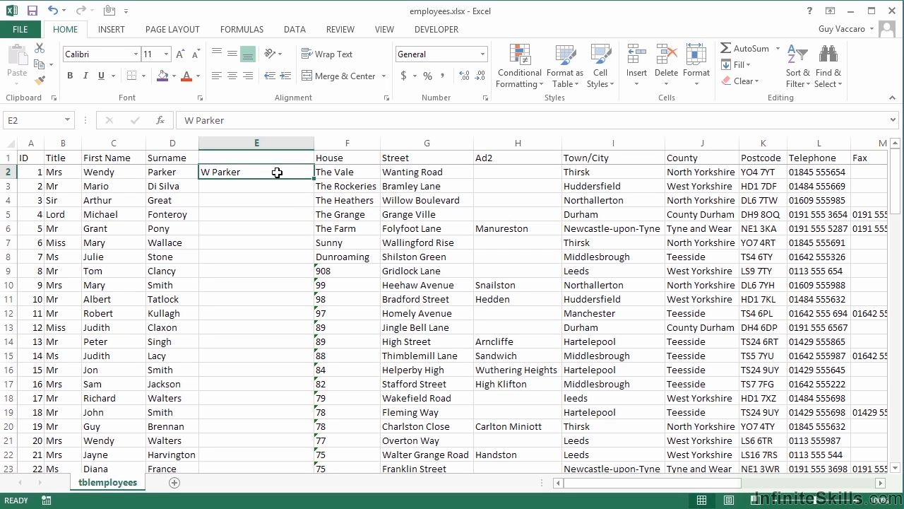
{"action": "left_click", "coordinate": [288, 31]}
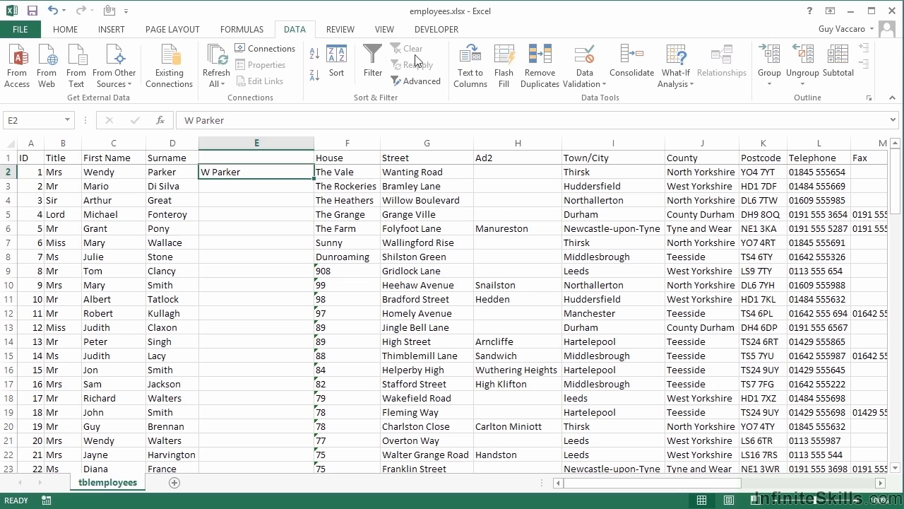
{"action": "left_click", "coordinate": [502, 75]}
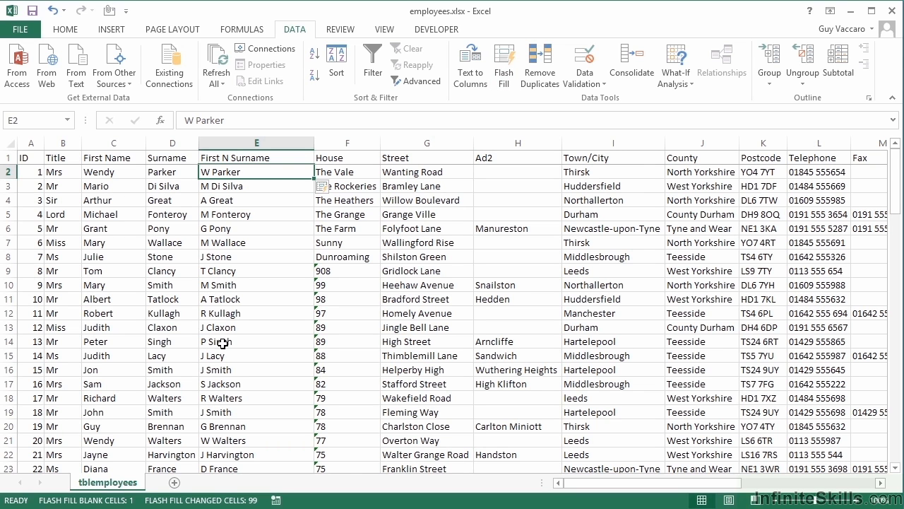
- Inspect the filled entry in row 20, then check the First N Surname header in E1
{"action": "left_click", "coordinate": [240, 427]}
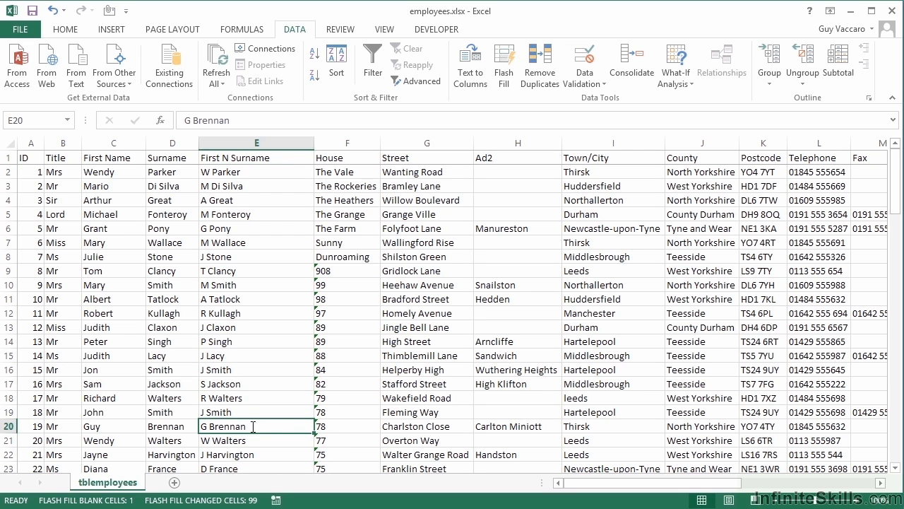
{"action": "double_click", "coordinate": [263, 428]}
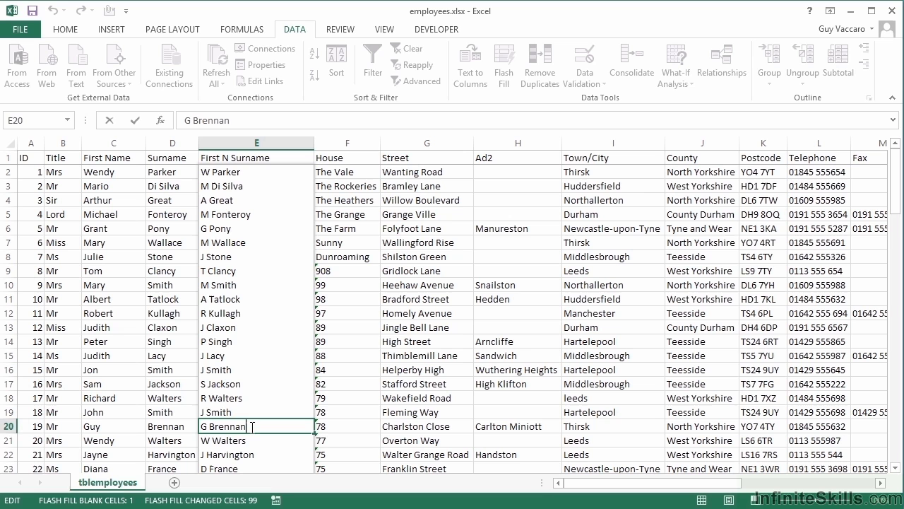
{"action": "left_click", "coordinate": [238, 175]}
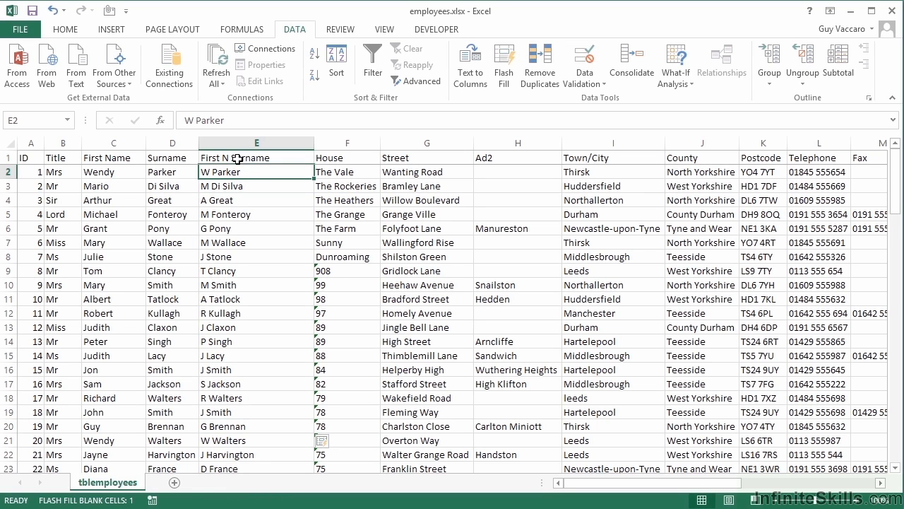
{"action": "left_click", "coordinate": [238, 157]}
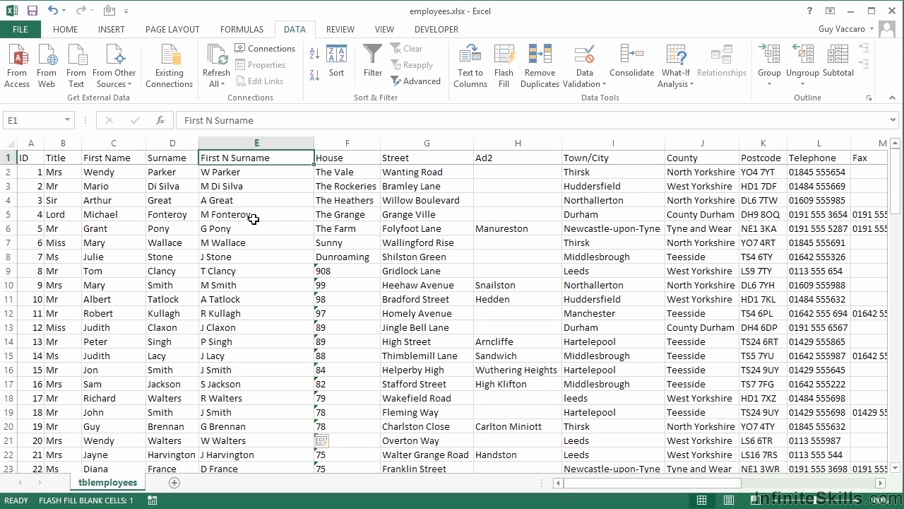
- Insert a blank column F before House and widen it
{"action": "right_click", "coordinate": [360, 142]}
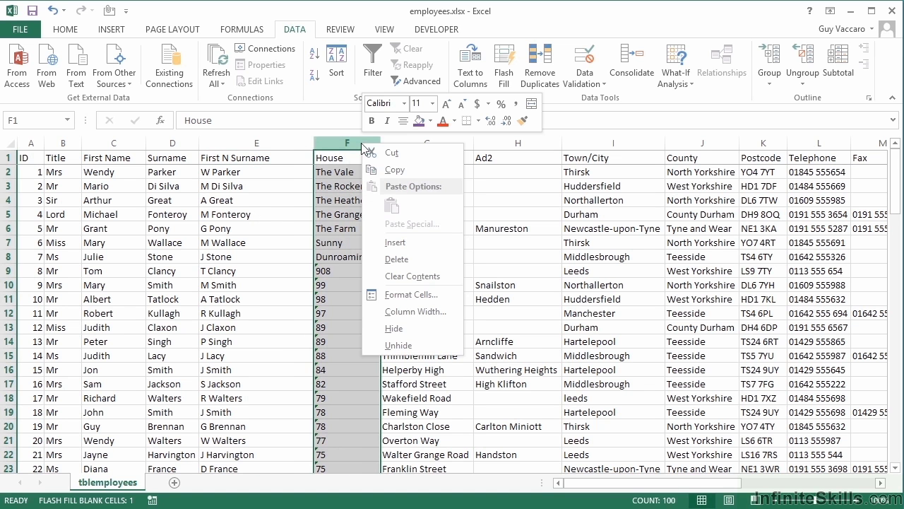
{"action": "left_click", "coordinate": [409, 243]}
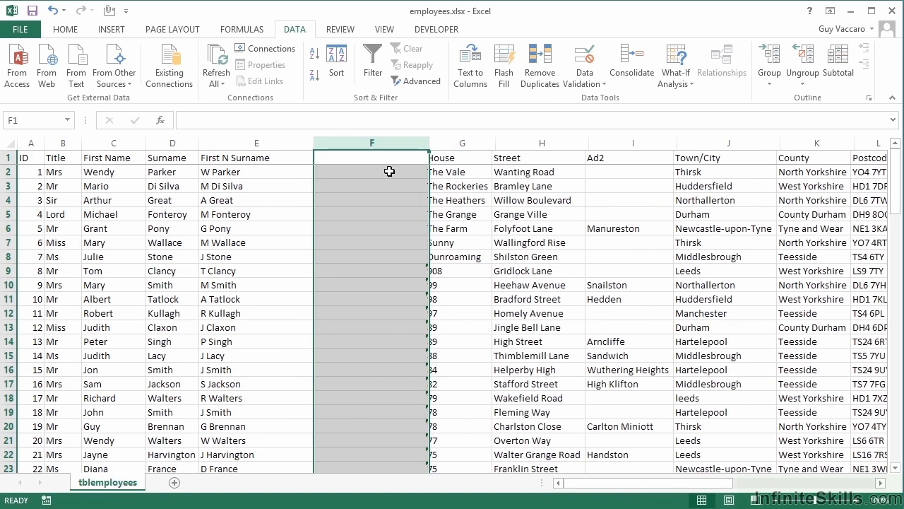
{"action": "left_click_drag", "start_coordinate": [429, 142], "coordinate": [493, 129]}
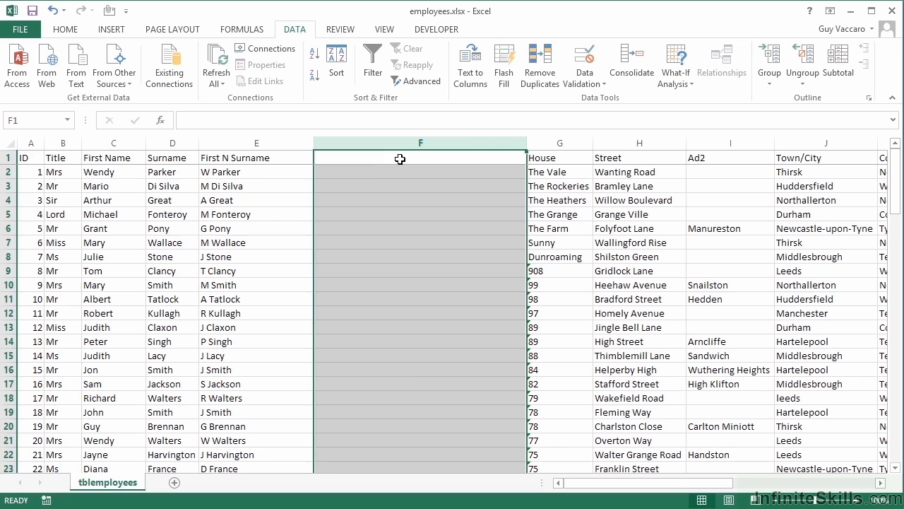
{"action": "left_click", "coordinate": [410, 175]}
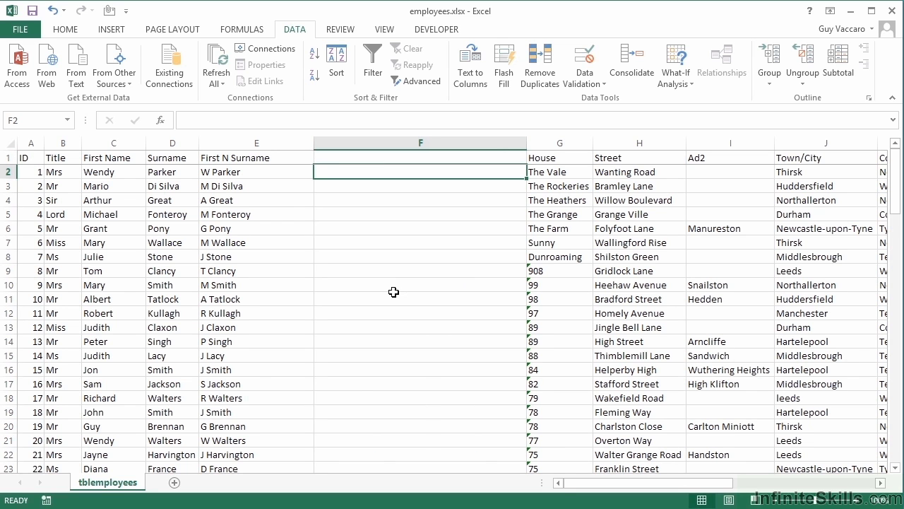
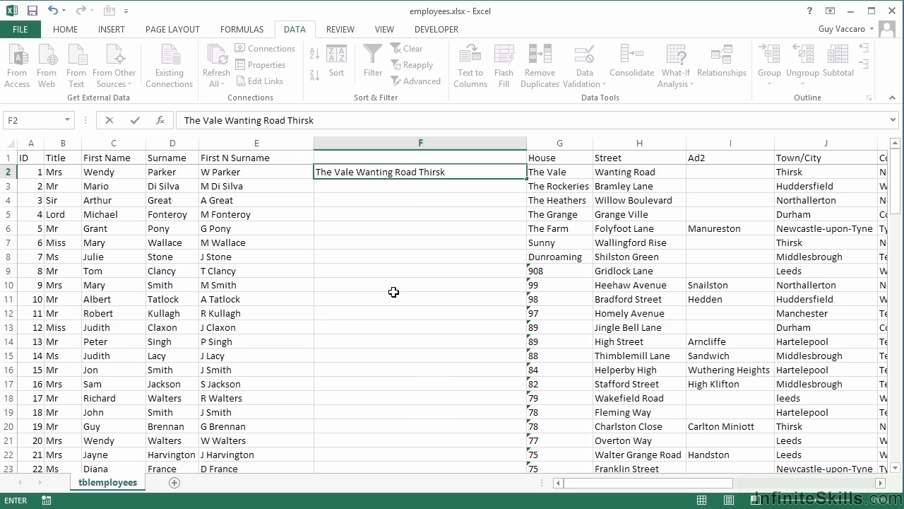
{"action": "key", "text": "Return"}
{"action": "key", "text": "Up"}
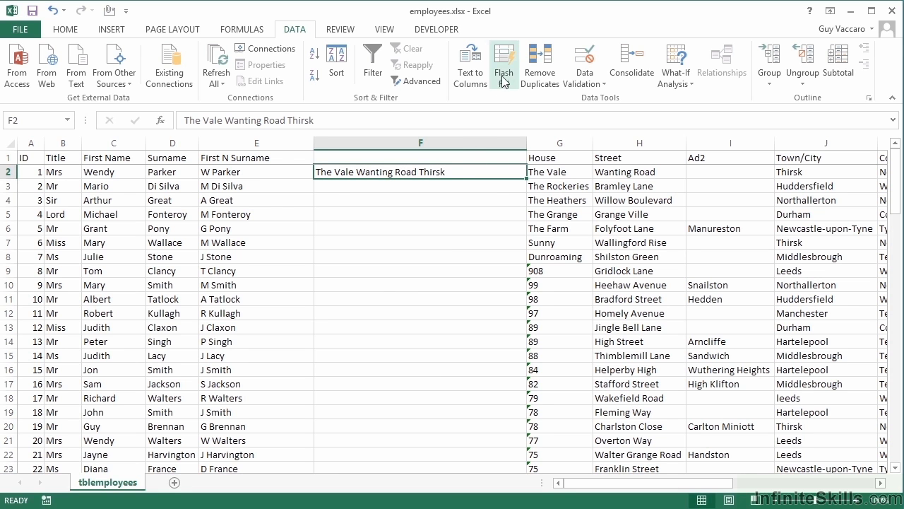
{"action": "left_click", "coordinate": [504, 73]}
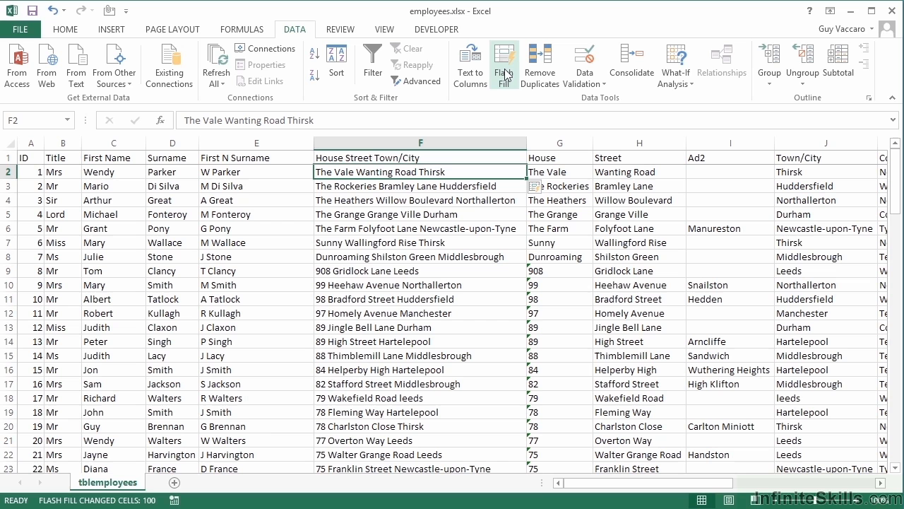
{"action": "left_click", "coordinate": [375, 156]}
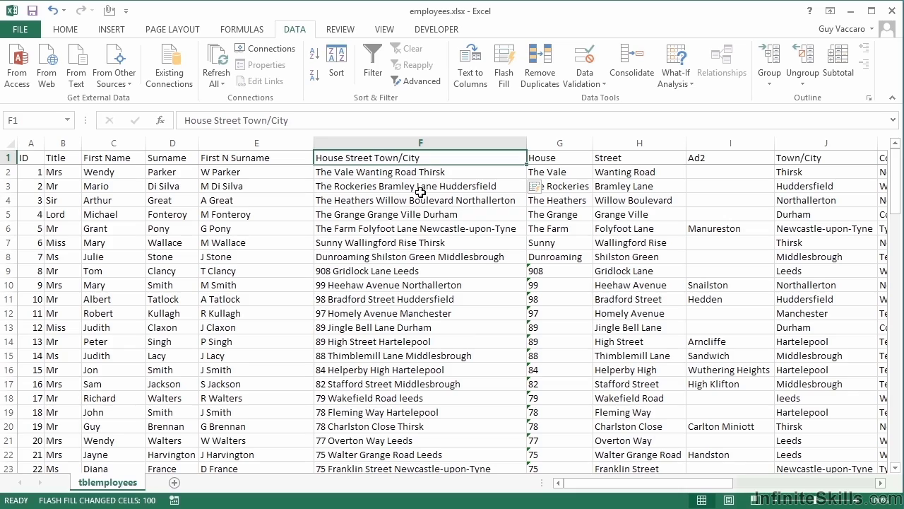
- Scroll through the filled addresses, then scroll right and select the first email in O2
{"action": "scroll", "coordinate": [413, 356], "scroll_direction": "down", "scroll_amount": 2}
{"action": "scroll", "coordinate": [413, 355], "scroll_direction": "down", "scroll_amount": 7}
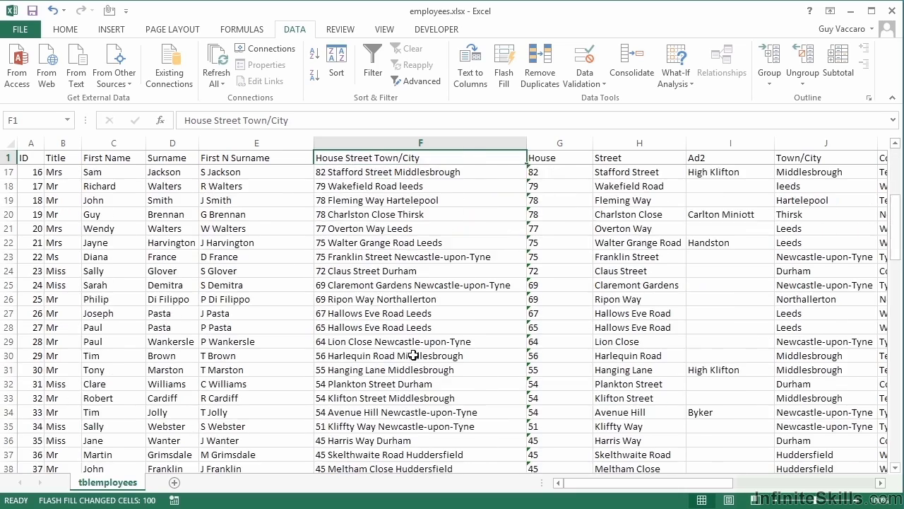
{"action": "scroll", "coordinate": [413, 356], "scroll_direction": "up", "scroll_amount": 8}
{"action": "scroll", "coordinate": [413, 355], "scroll_direction": "up", "scroll_amount": 1}
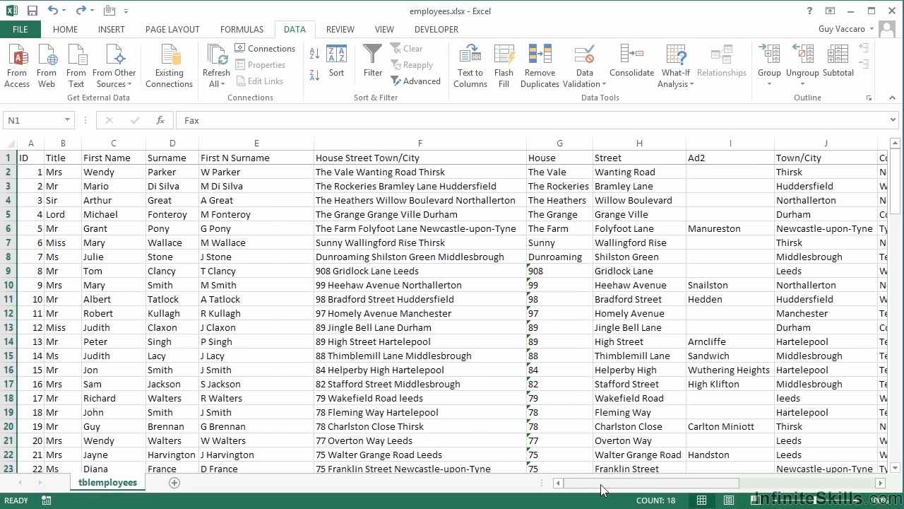
{"action": "left_click_drag", "start_coordinate": [600, 487], "coordinate": [738, 488]}
{"action": "left_click", "coordinate": [615, 174]}
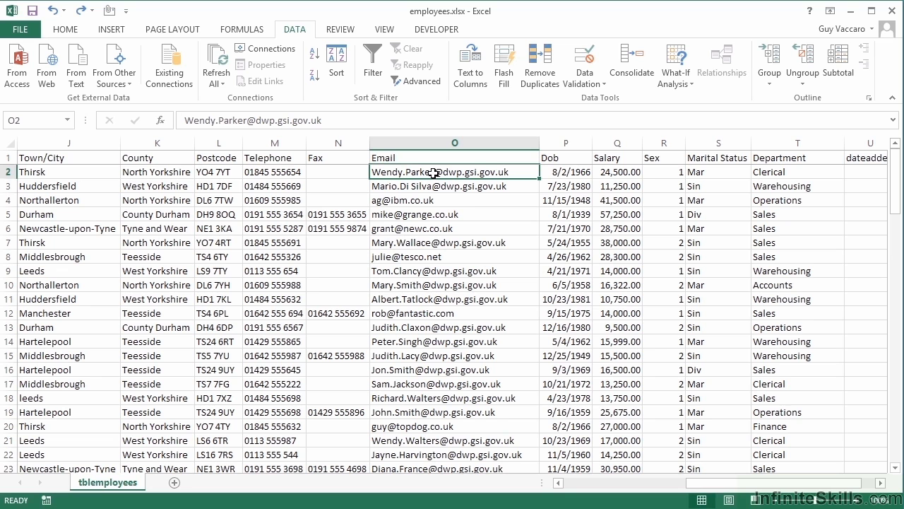
{"action": "right_click", "coordinate": [566, 143]}
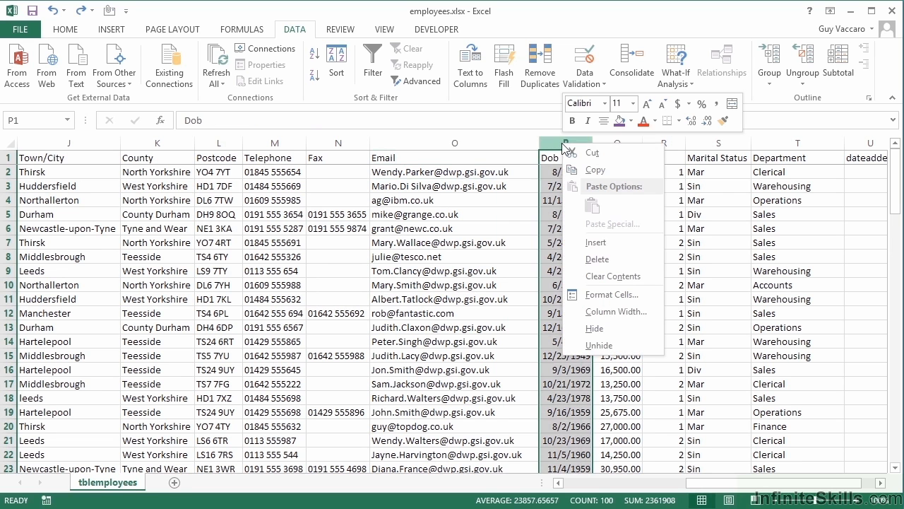
{"action": "left_click", "coordinate": [597, 242]}
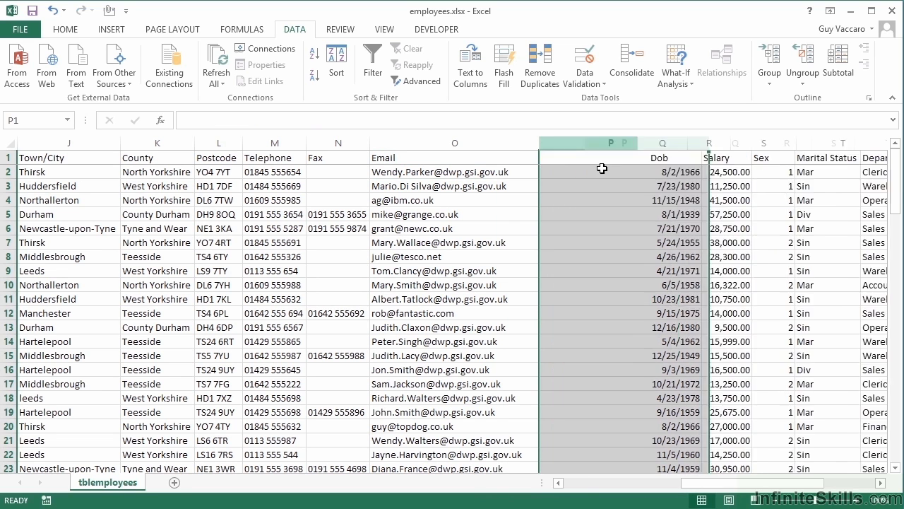
{"action": "left_click", "coordinate": [566, 183]}
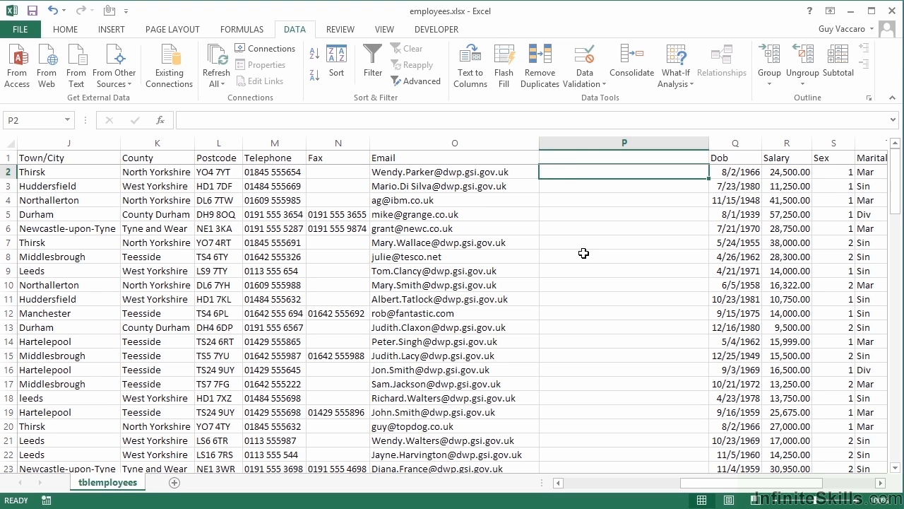
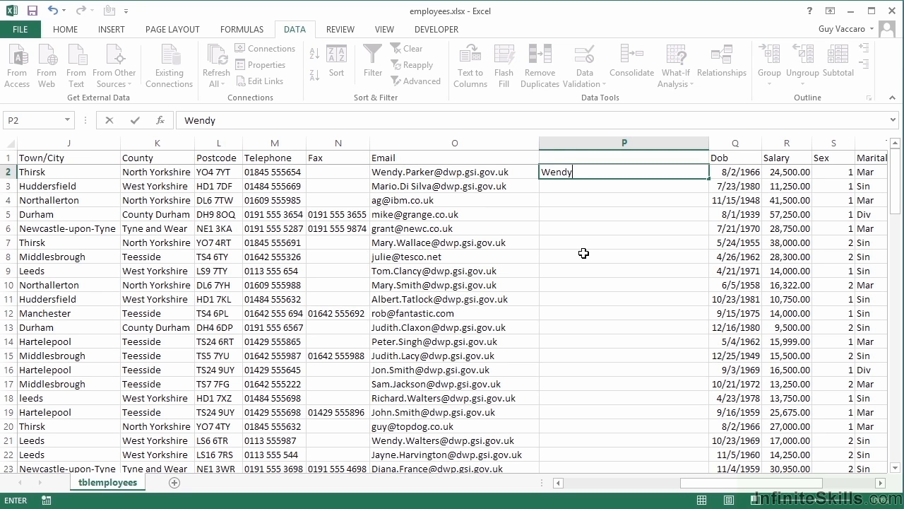
{"action": "key", "text": "ctrl+Return"}
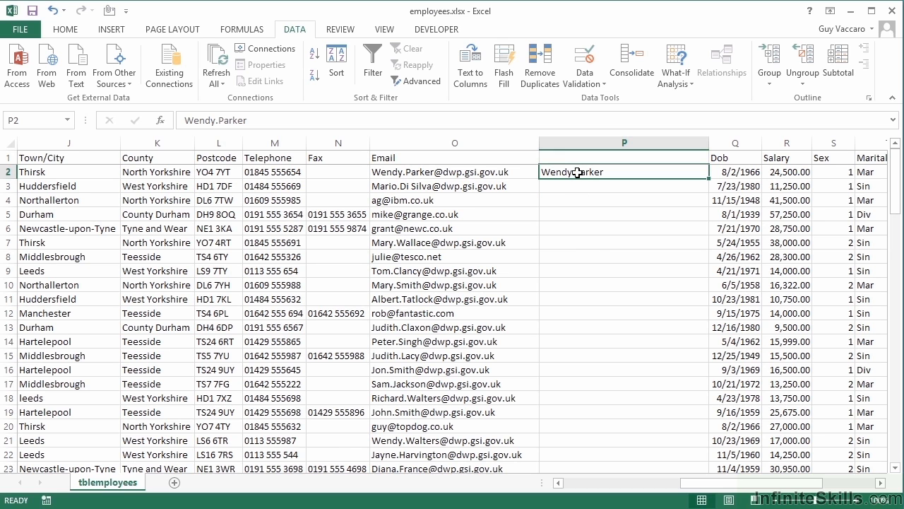
{"action": "left_click", "coordinate": [506, 78]}
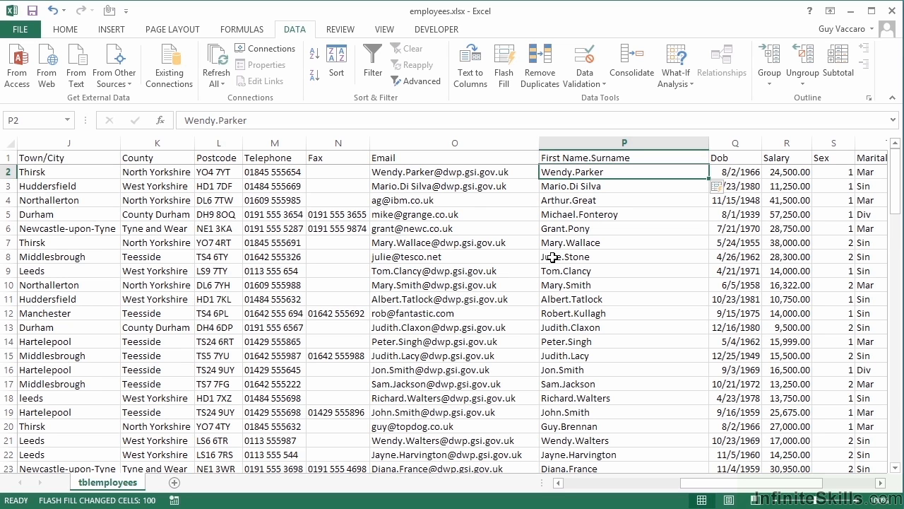
- Undo the Flash Fill on column P from its smart tag options
{"action": "left_click", "coordinate": [720, 188]}
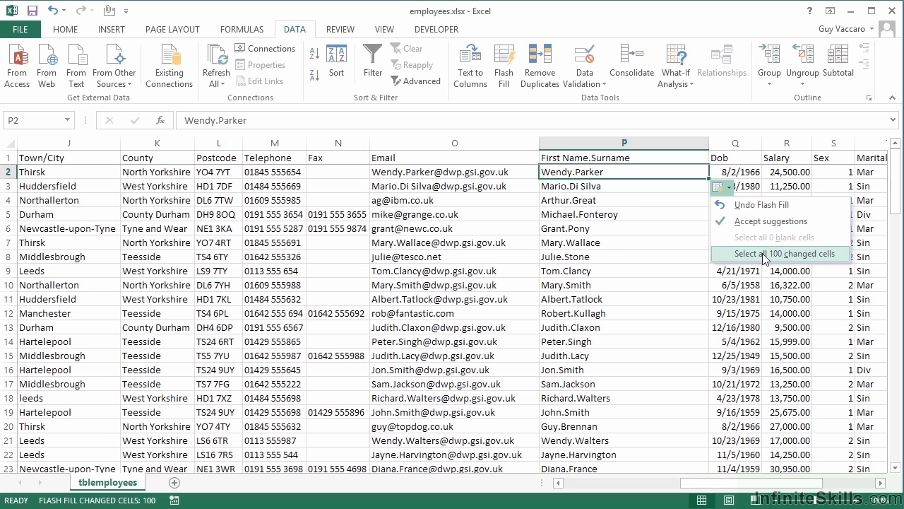
{"action": "left_click", "coordinate": [752, 205]}
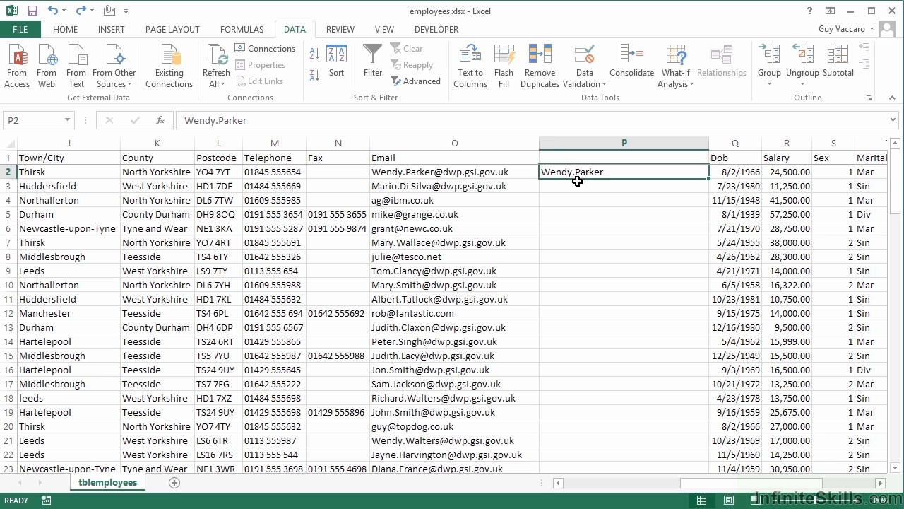
{"action": "right_click", "coordinate": [388, 142]}
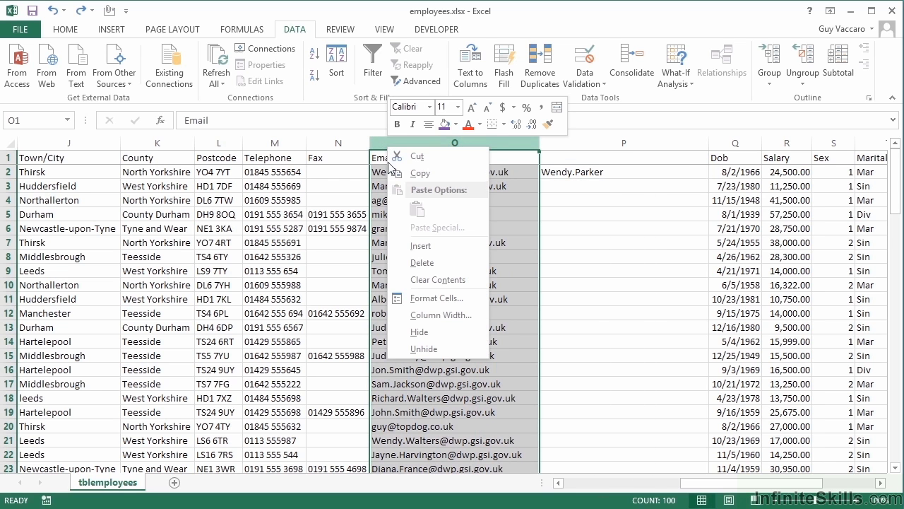
{"action": "left_click", "coordinate": [401, 253]}
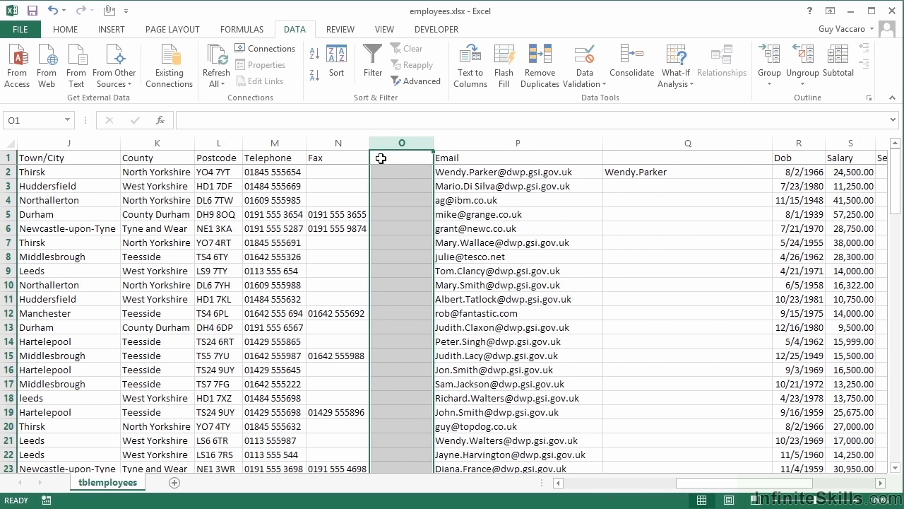
{"action": "left_click", "coordinate": [666, 172]}
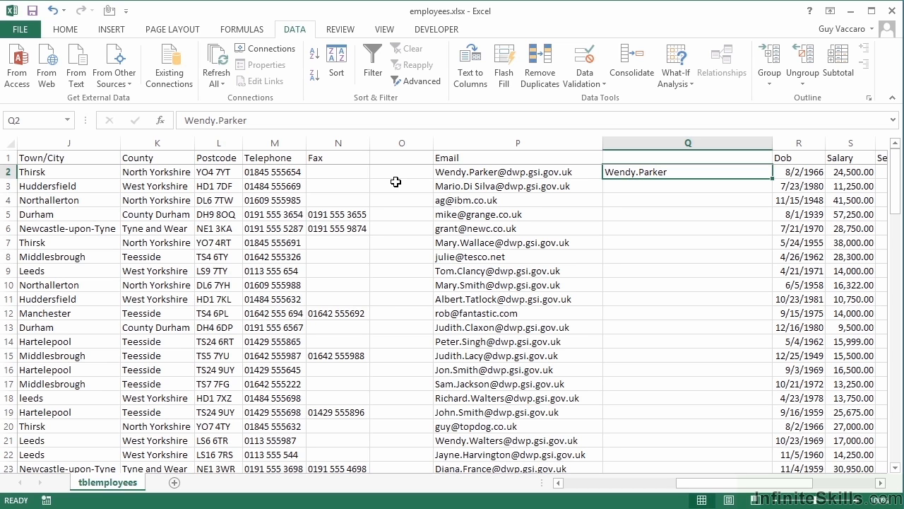
{"action": "mouse_move", "coordinate": [772, 486]}
{"action": "left_mouse_down"}
{"action": "mouse_move", "coordinate": [823, 486]}
{"action": "mouse_move", "coordinate": [764, 487]}
{"action": "left_mouse_up"}
{"action": "left_click", "coordinate": [508, 74]}
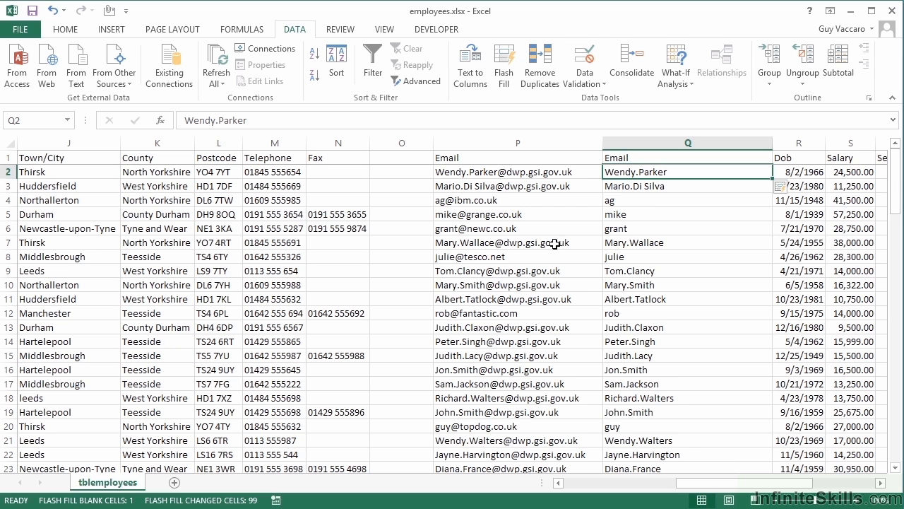
- Delete the empty column O beside Email
{"action": "left_click", "coordinate": [401, 144]}
{"action": "right_click", "coordinate": [401, 145]}
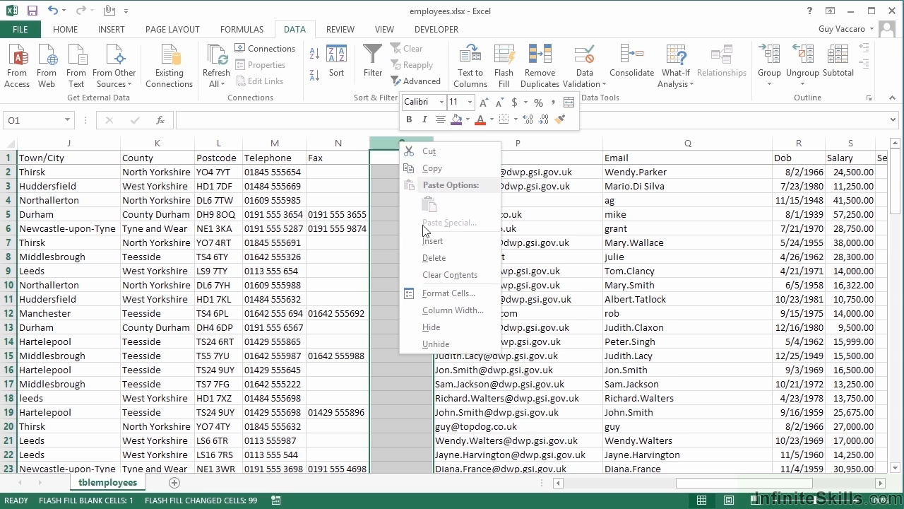
{"action": "left_click", "coordinate": [432, 253]}
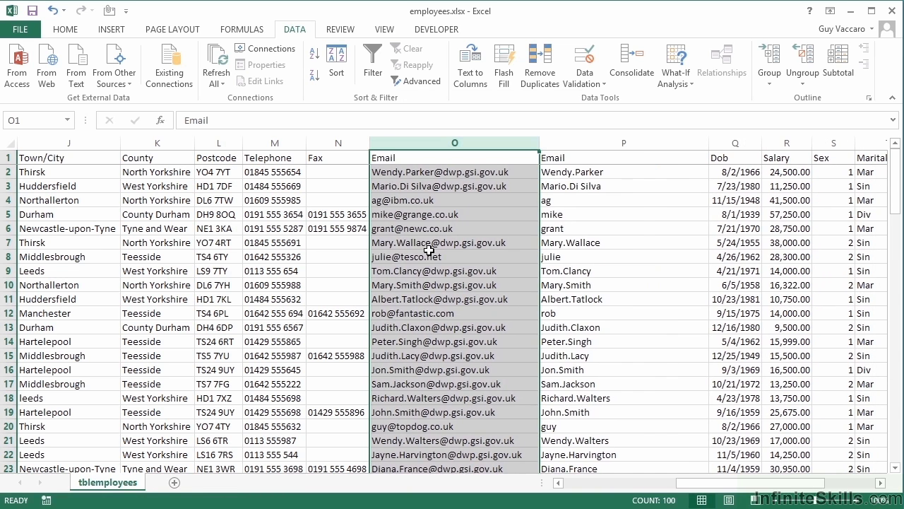
- Type 'Prefix' as the header in P1 of the email-prefix column
{"action": "left_click", "coordinate": [579, 162]}
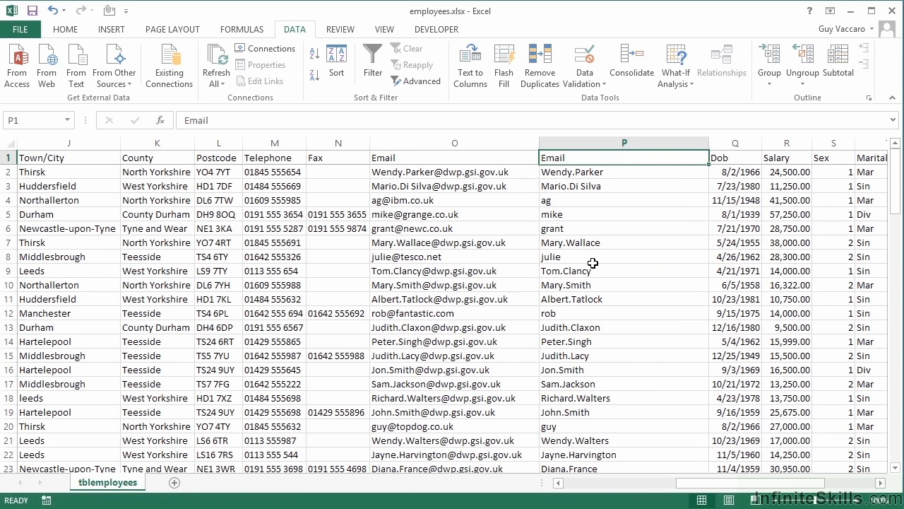
{"action": "type", "text": "Prefix"}
{"action": "key", "text": "Return"}
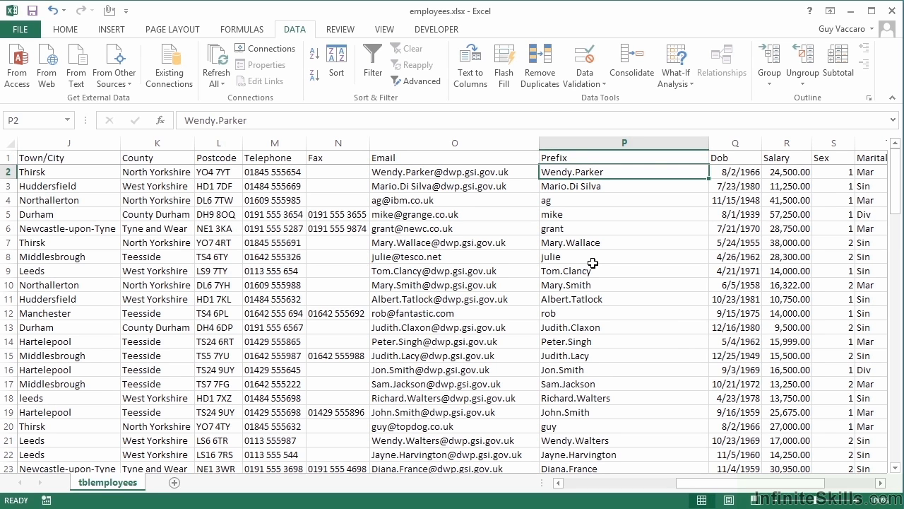
{"action": "key", "text": "Up"}
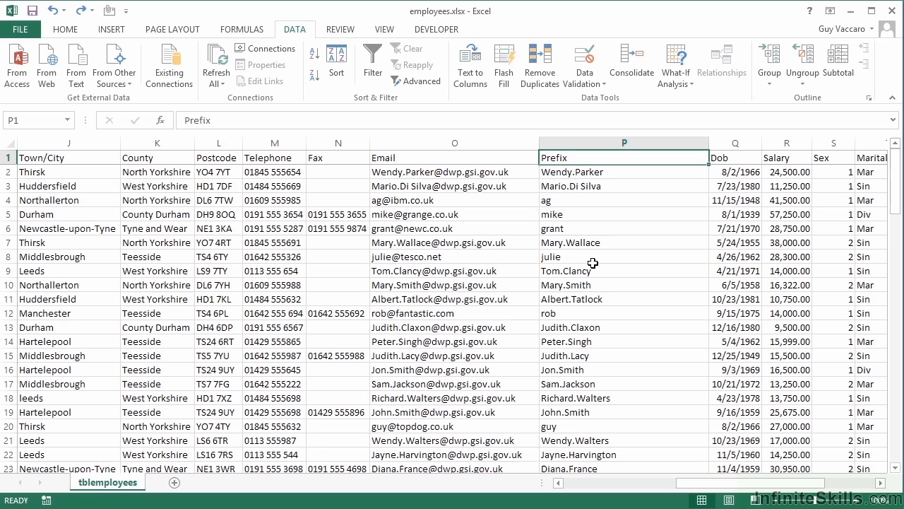